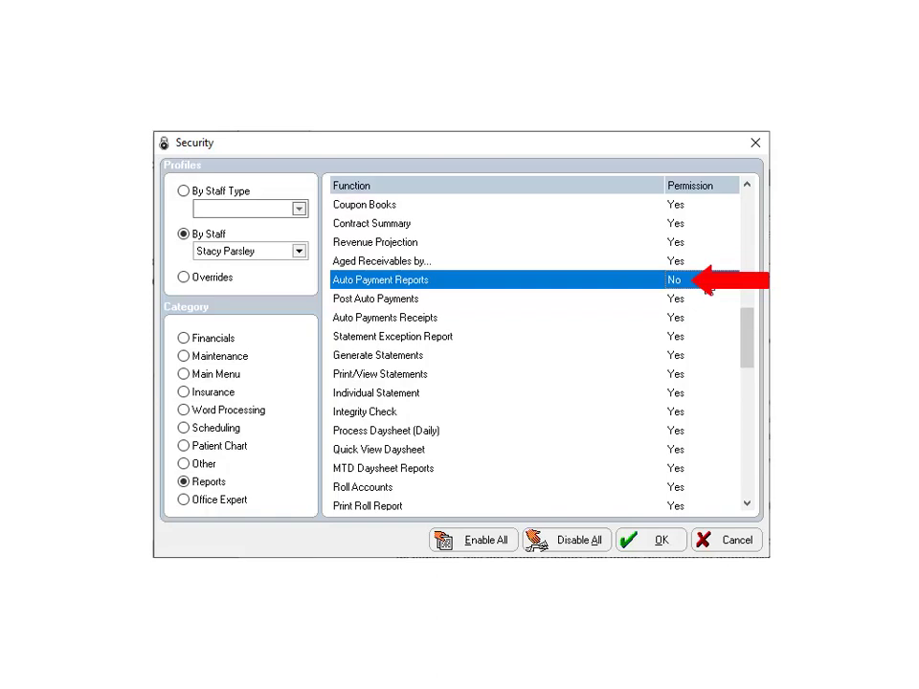
Select the staff member's Auto Payment Reports permission, bringing up the PCI Compliance Password prompt.
{"action": "left_click", "coordinate": [707, 285]}
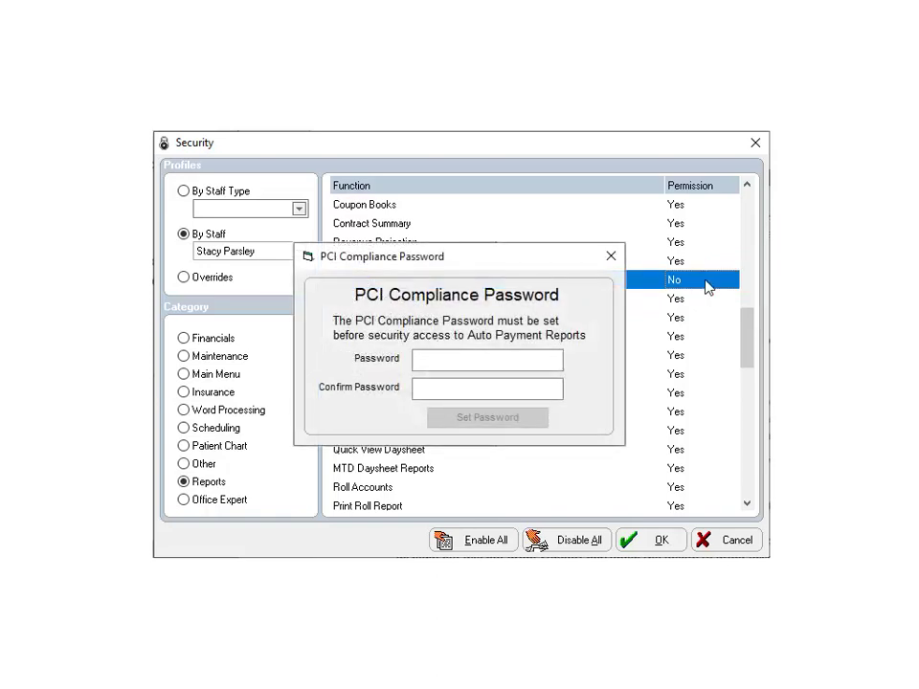